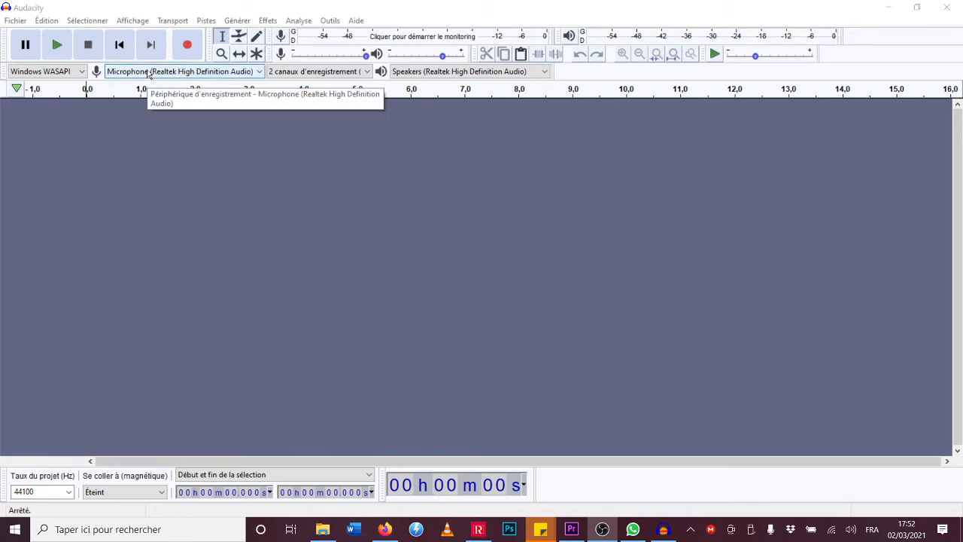
- Record about 30 seconds from the microphone, lowering the recording level to about half and raising it to near maximum during the take
left_click(195, 50)
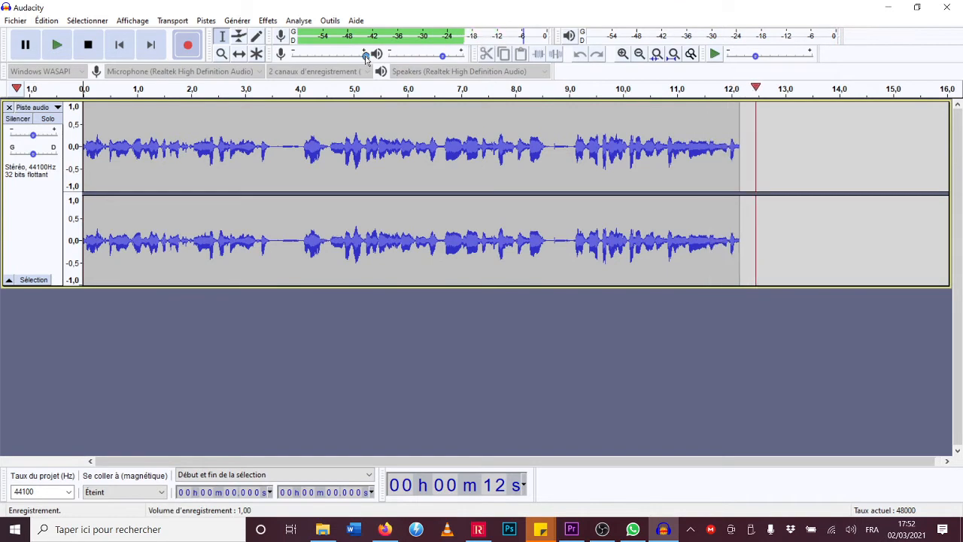
left_click_drag(365, 55, 322, 57)
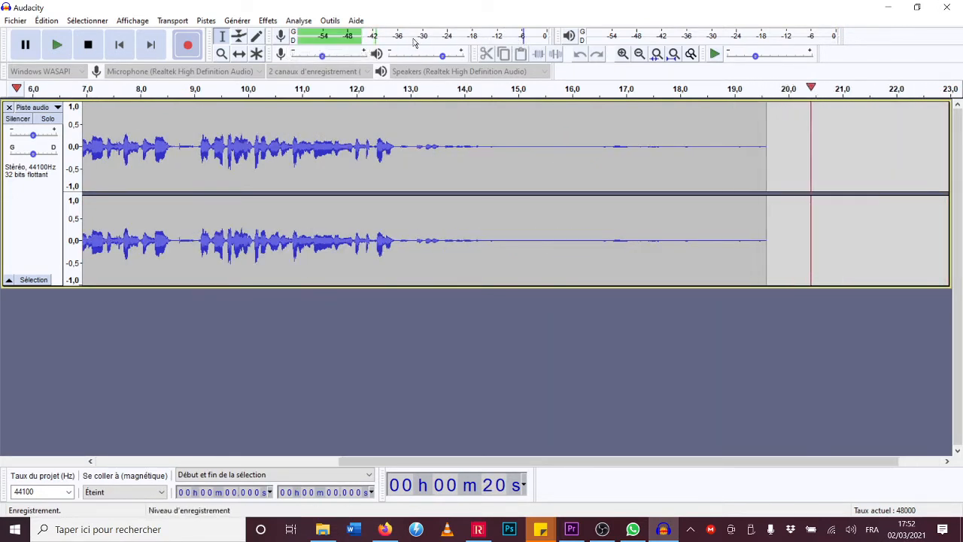
left_click_drag(322, 57, 356, 60)
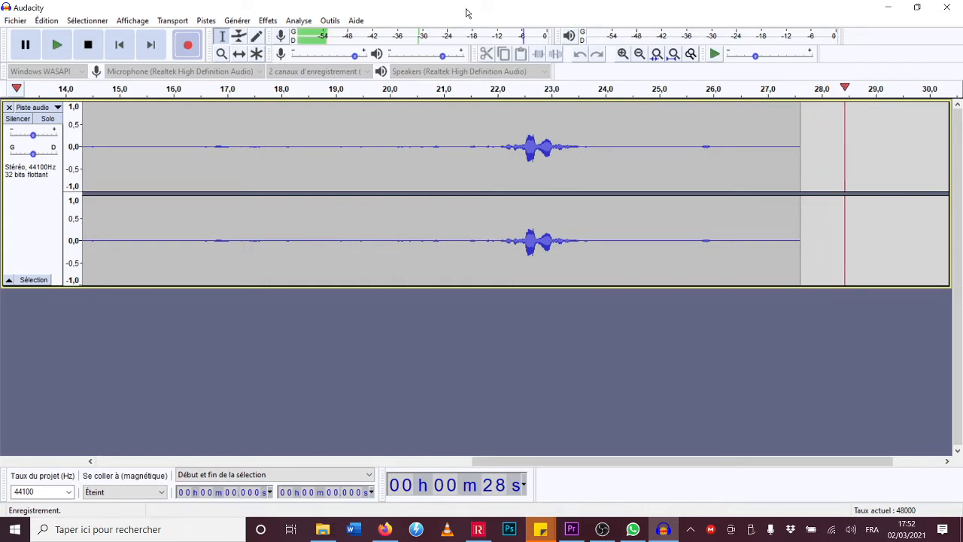
left_click(88, 45)
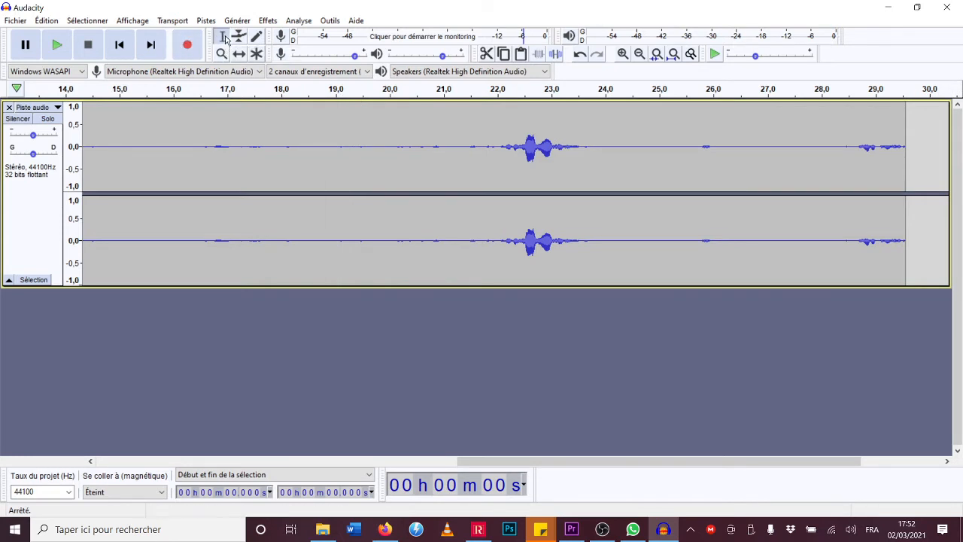
- Play the recording from about 18.5 s twice, stopping playback each time
left_click(311, 133)
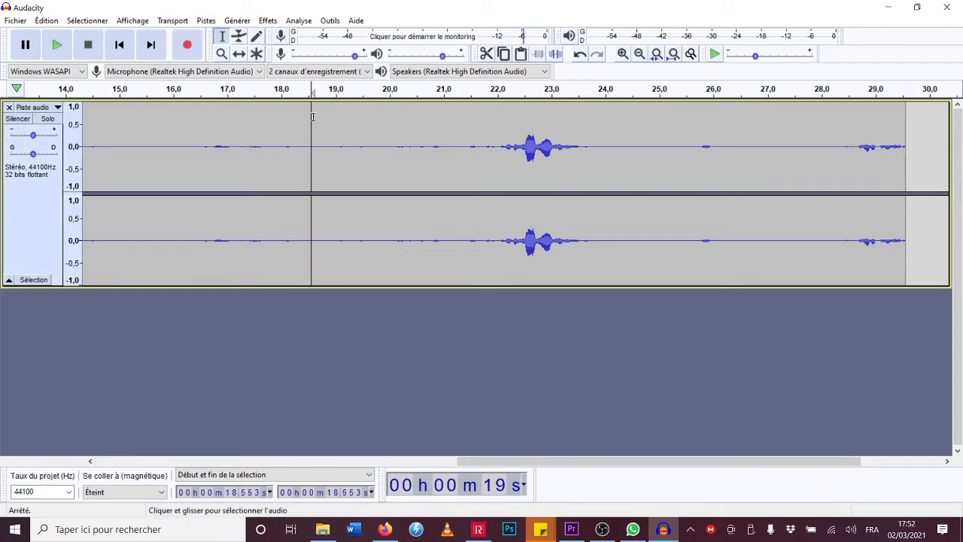
left_click(57, 45)
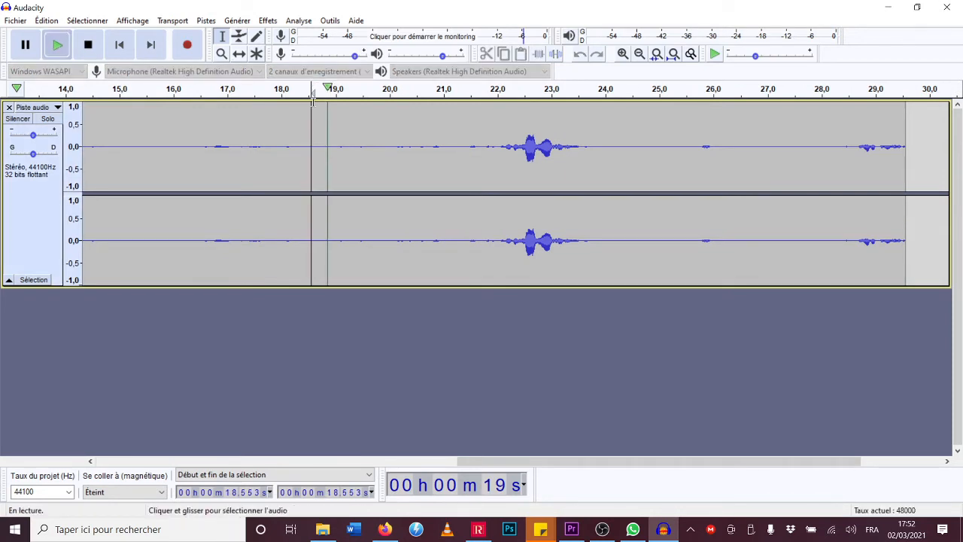
left_click(57, 45)
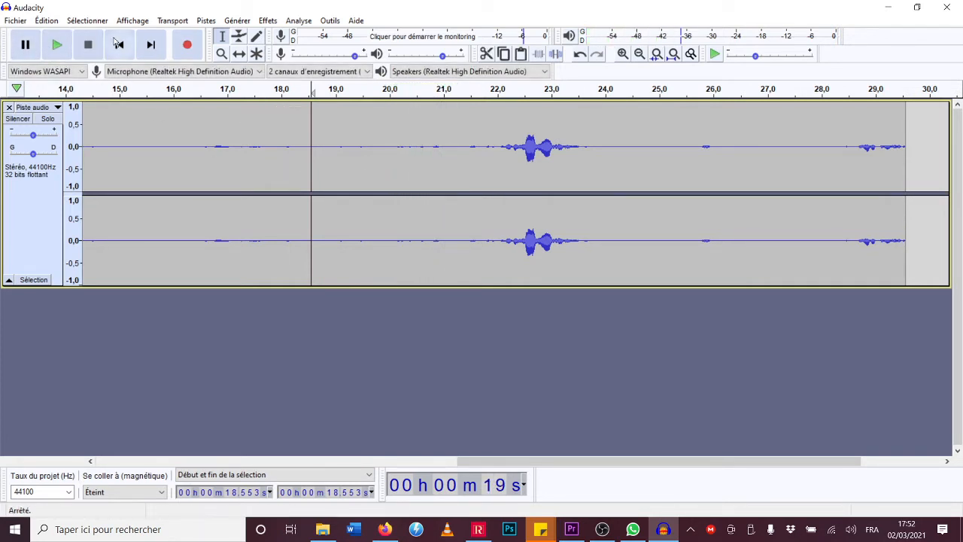
key("space")
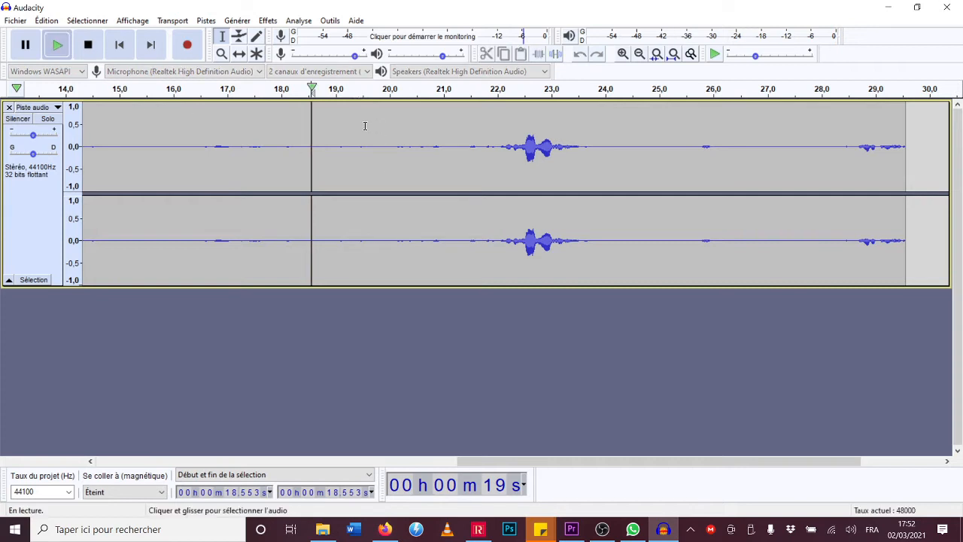
key("space")
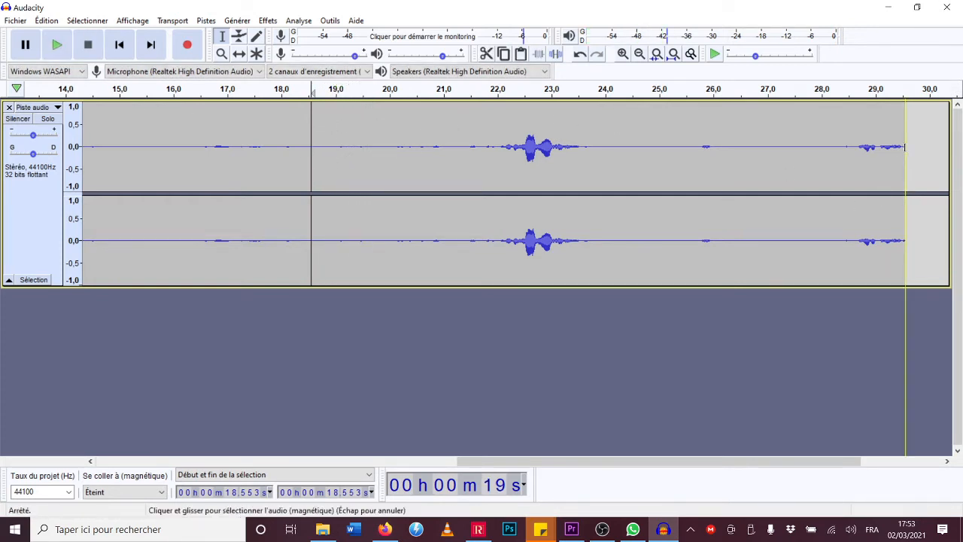
- Try deleting the audio from about 17 s to the end of the track, and undo the deletion
left_click_drag(912, 141, 226, 146)
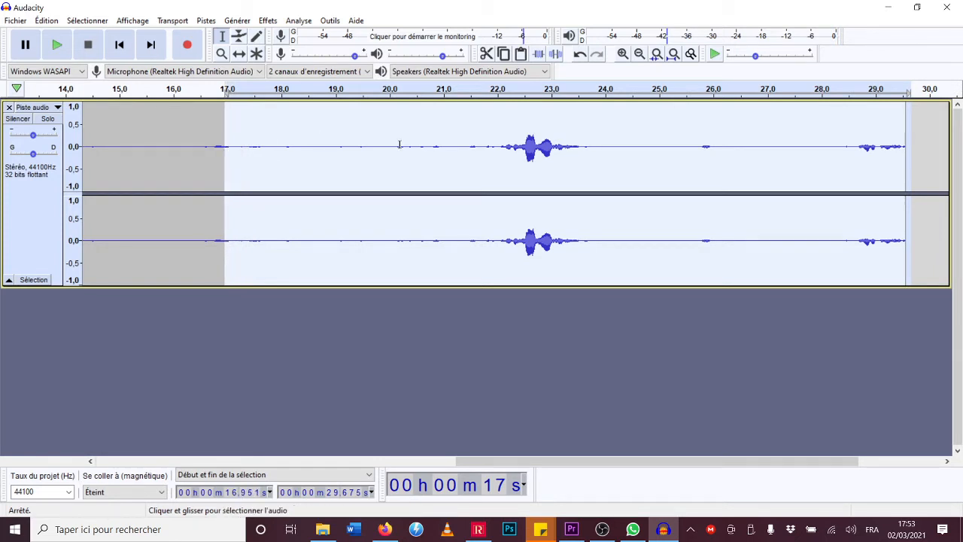
key("Delete")
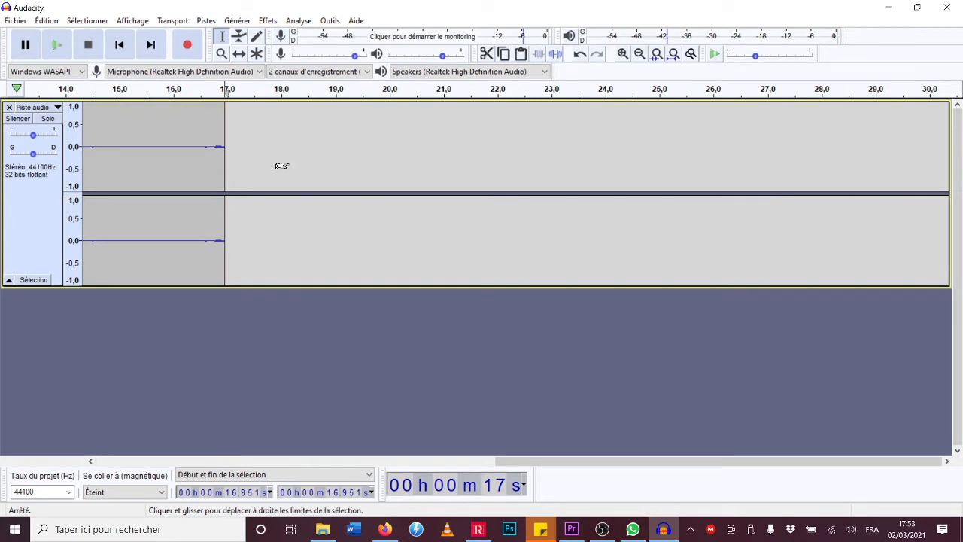
key("ctrl+z")
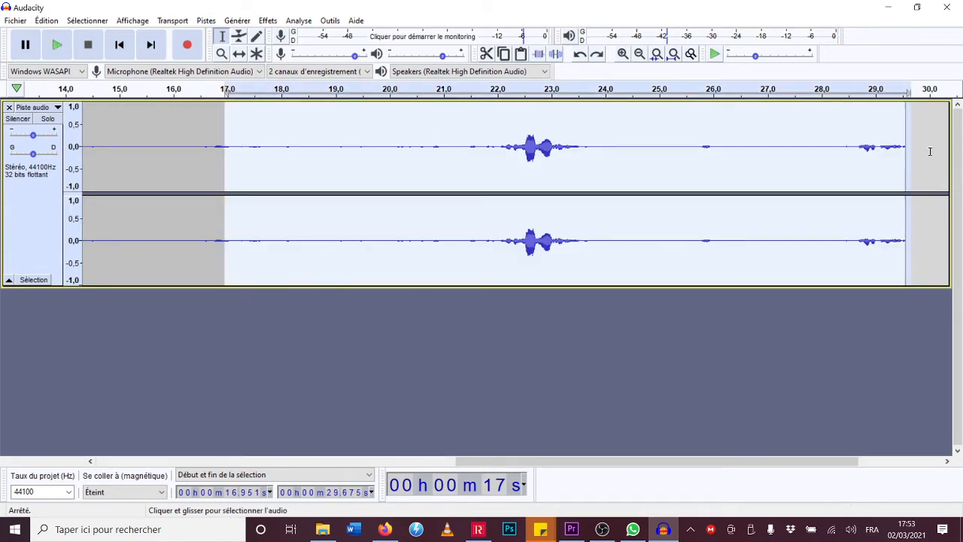
- Cut the audio from about 16.2 s to the end of the track and paste it back at about 18.6 s
left_click(916, 147)
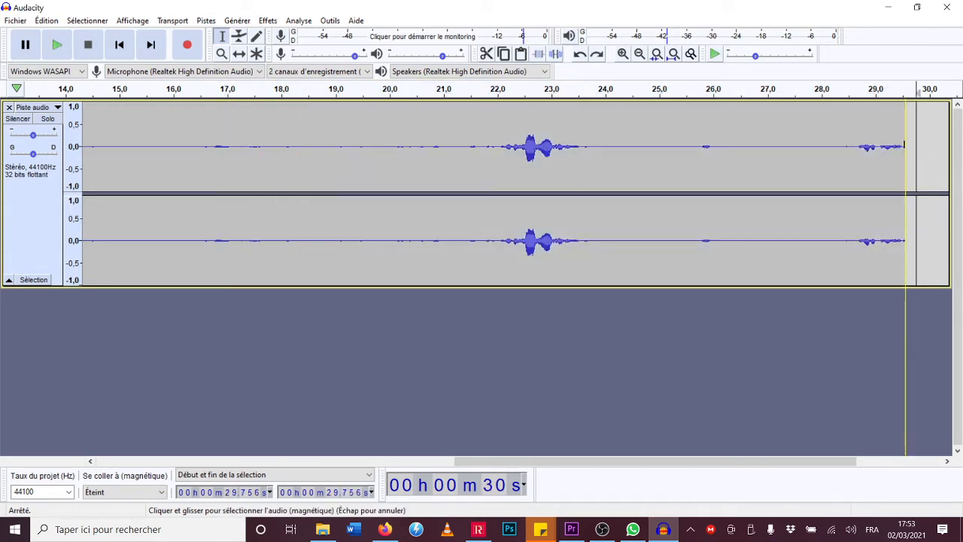
left_click_drag(905, 147, 185, 170)
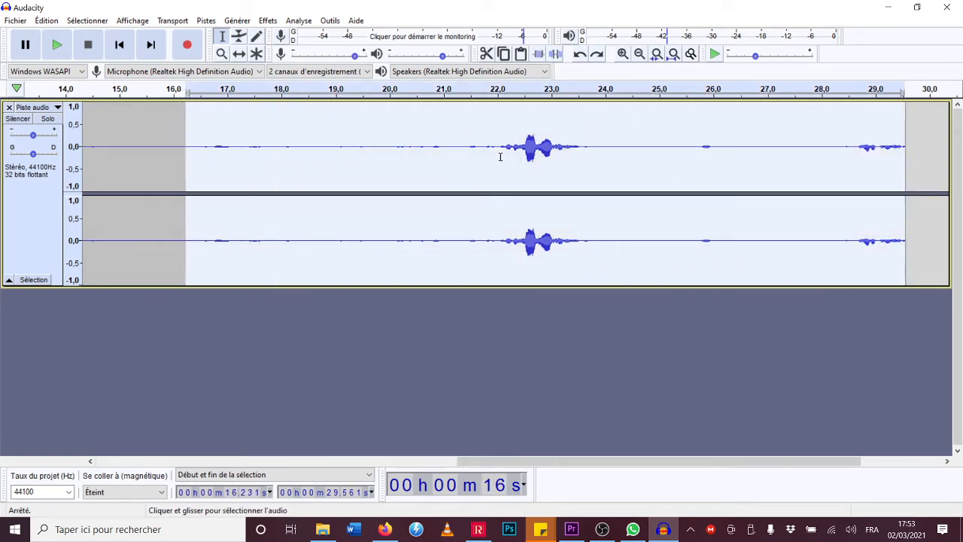
left_click(486, 58)
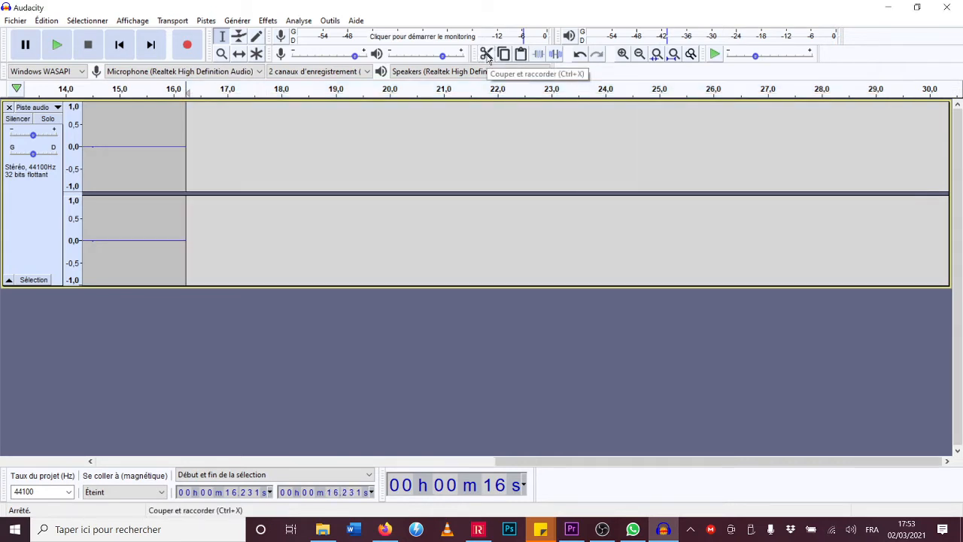
left_click(311, 109)
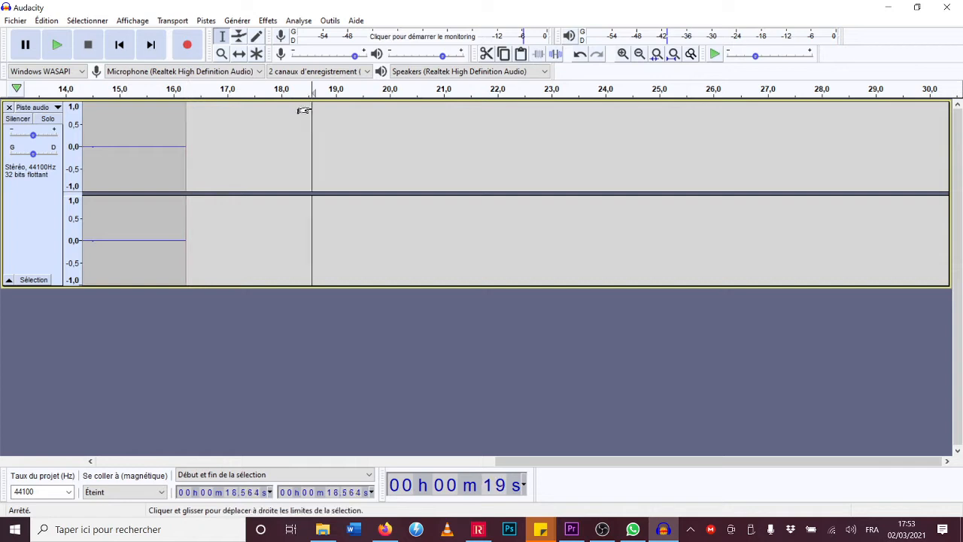
key("ctrl+v")
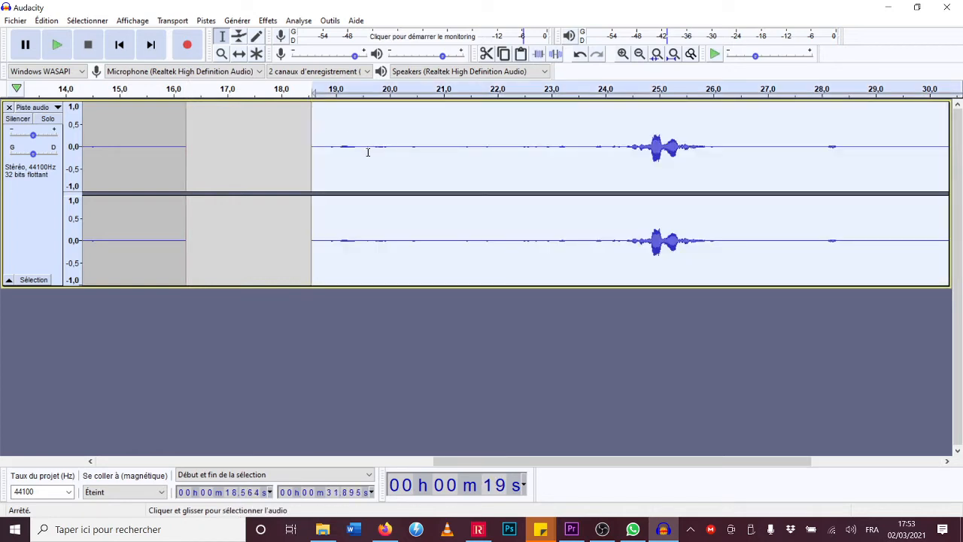
- Add a new stereo track below the recorded one
left_click(196, 148)
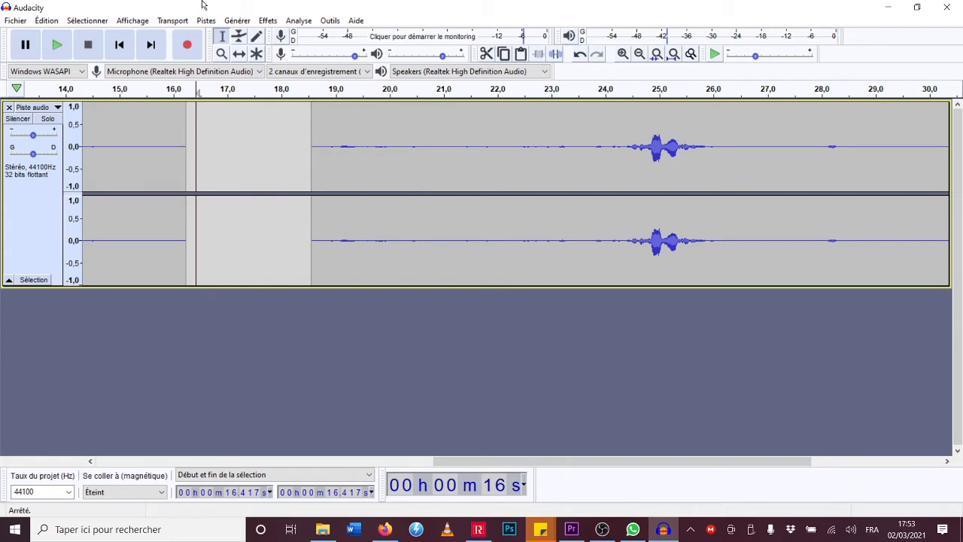
left_click(209, 22)
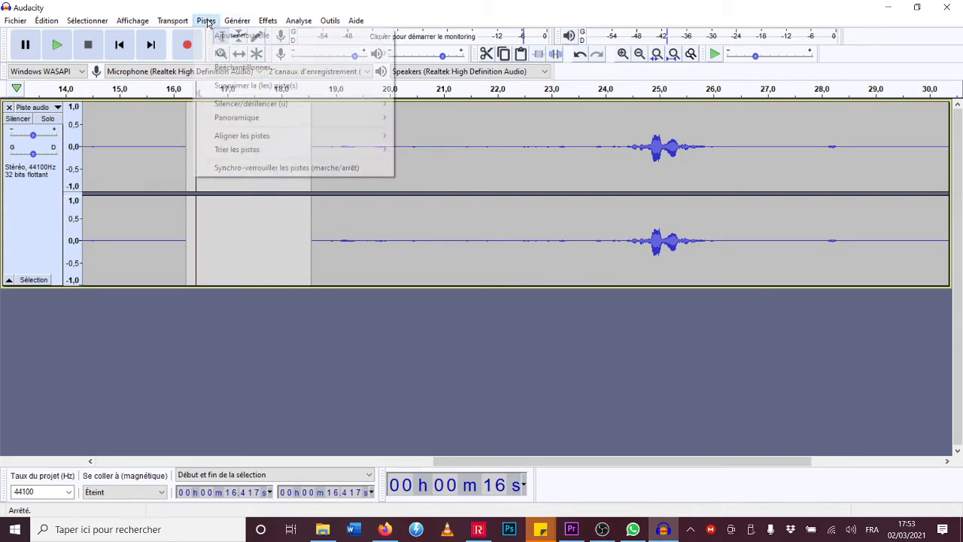
mouse_move(396, 38)
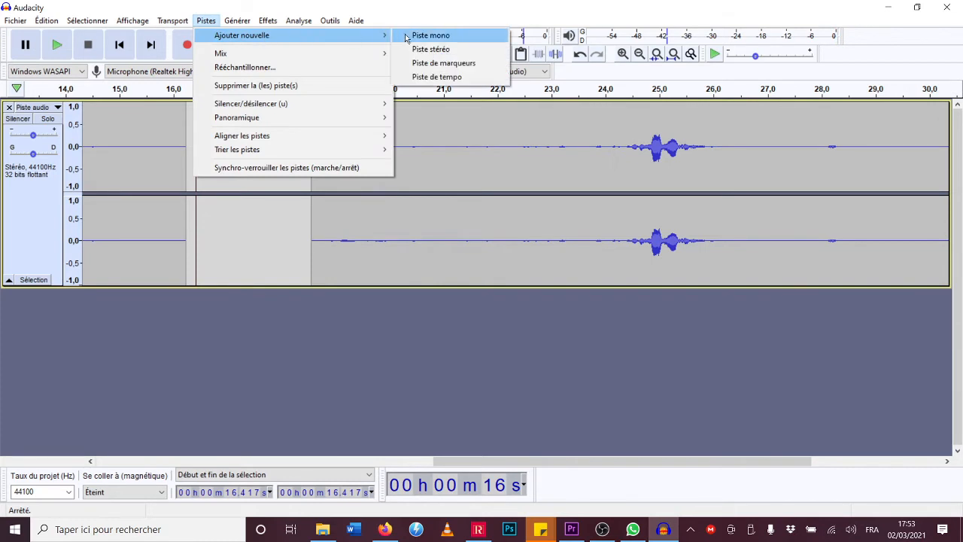
left_click(431, 50)
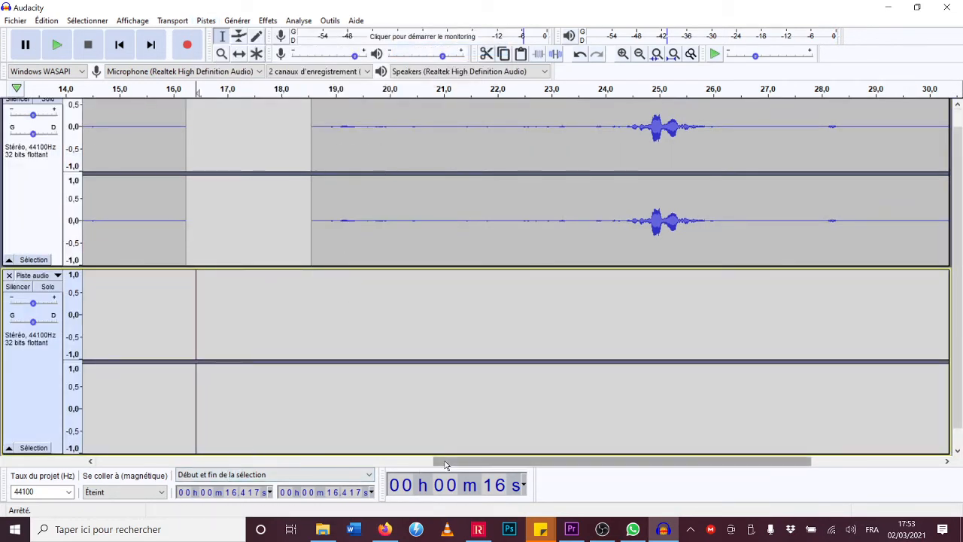
- Record about 5 seconds of microphone audio on the new stereo track, starting at about 32.2 s
left_click_drag(503, 461, 636, 460)
left_click(749, 314)
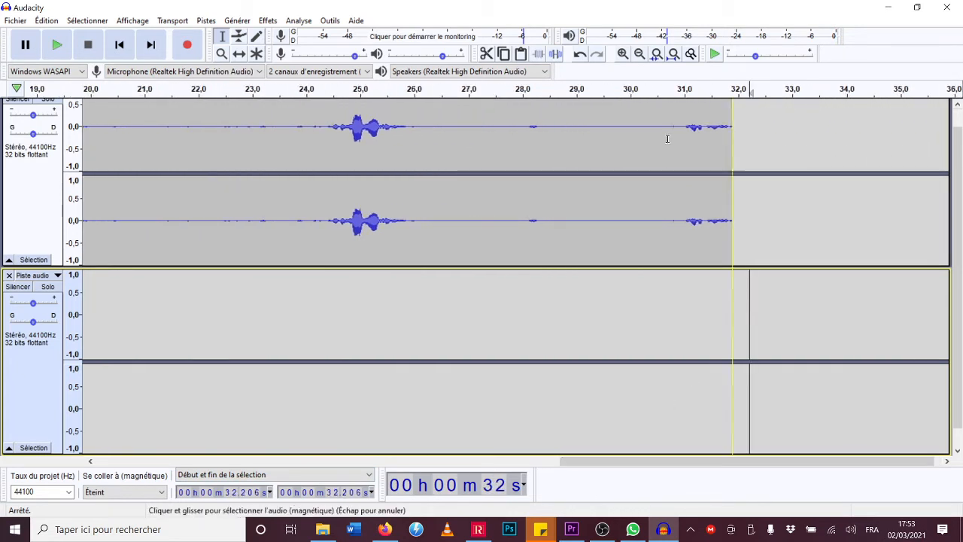
left_click(188, 45)
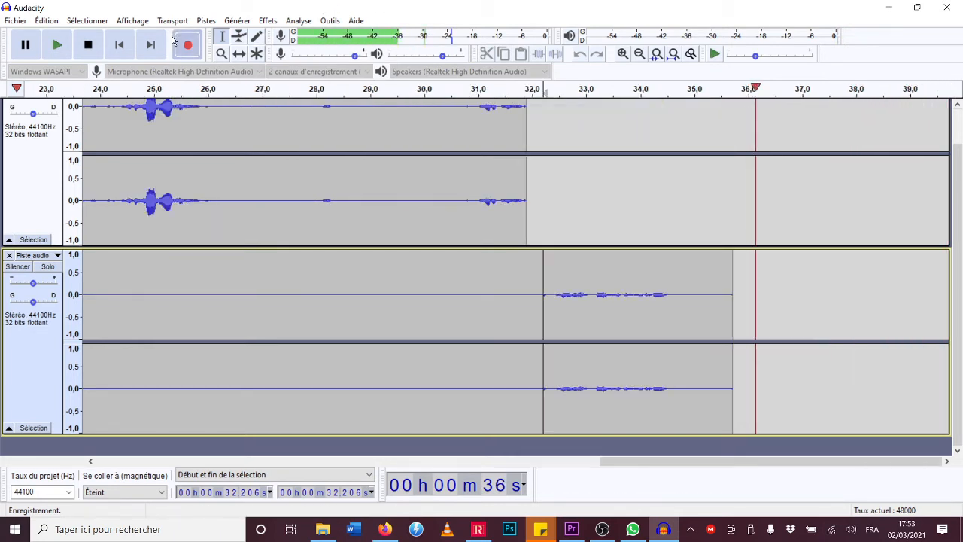
key("space")
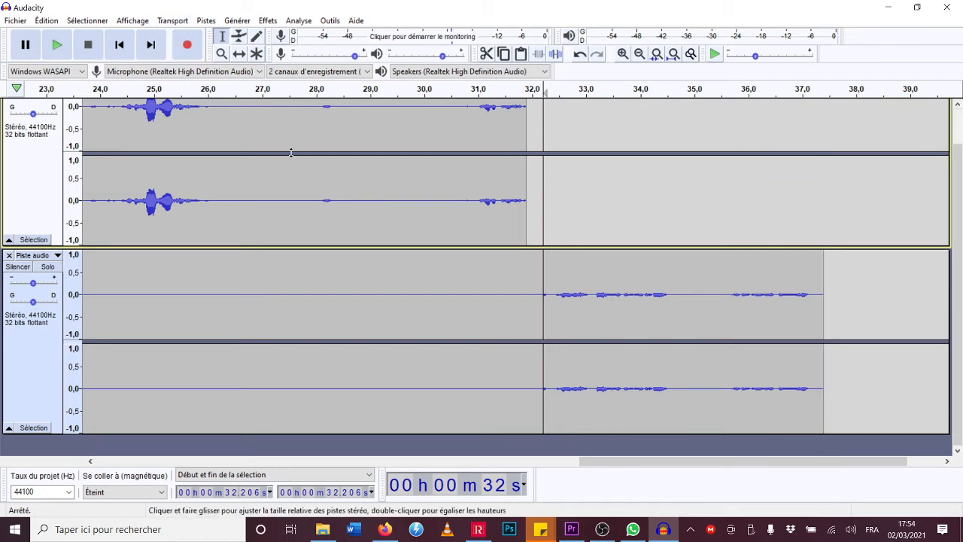
- Move the first track's second clip later in time with the Time Shift tool so it starts at about 28.6 s
left_click(366, 182)
scroll(367, 182, "up", 1)
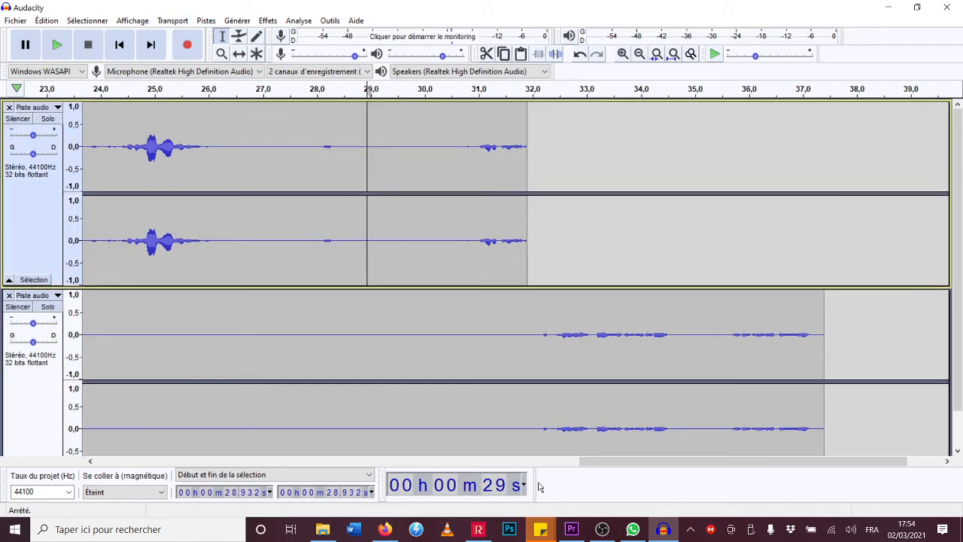
left_click_drag(609, 462, 468, 463)
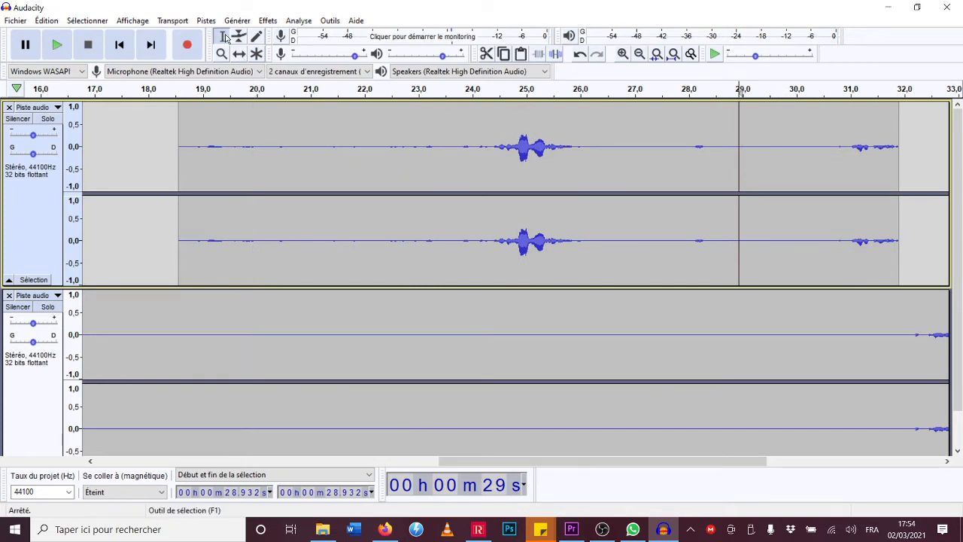
left_click(240, 58)
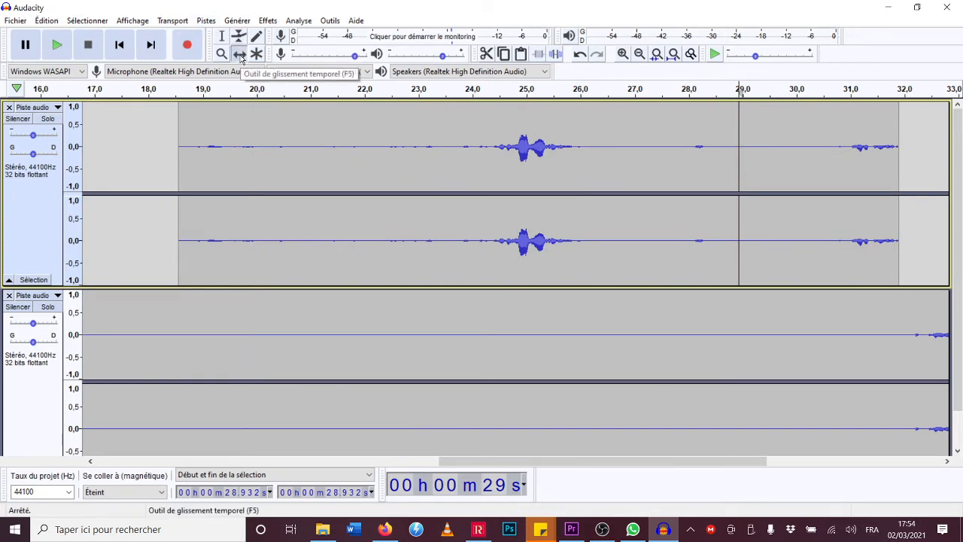
left_click_drag(266, 168, 823, 180)
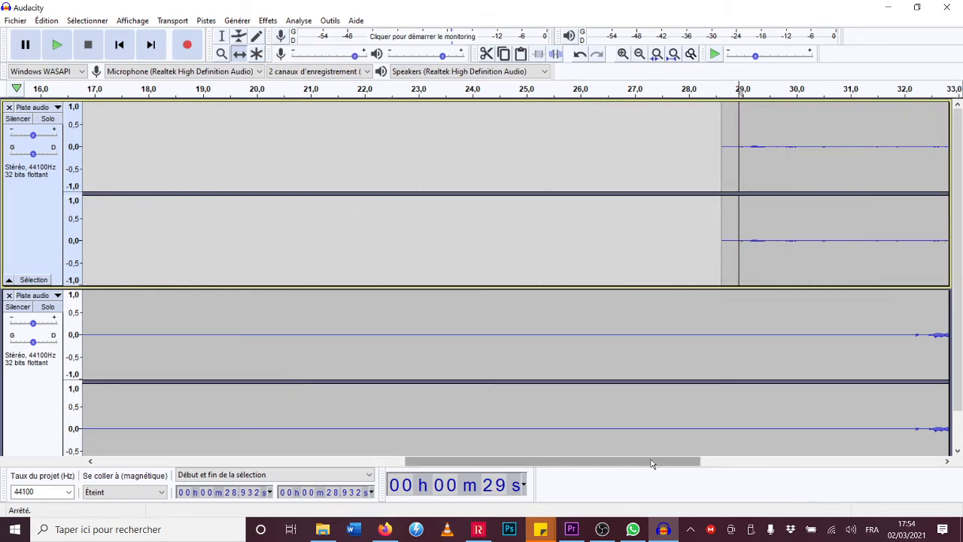
left_click_drag(651, 462, 818, 432)
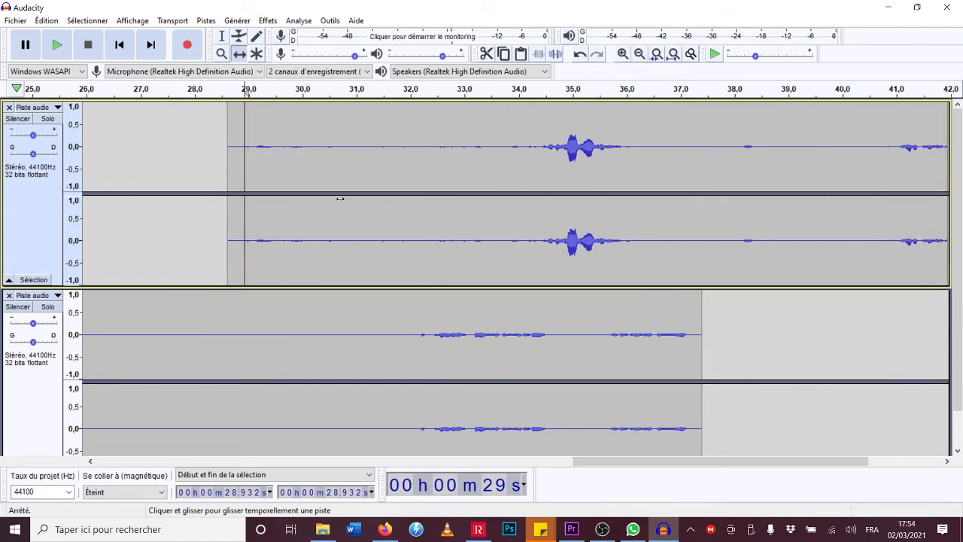
- Delete the recorded audio from about 31.9 s to 37.4 s at the end of the second track
left_click(220, 36)
left_click_drag(404, 344, 699, 343)
scroll(693, 345, "down", 1)
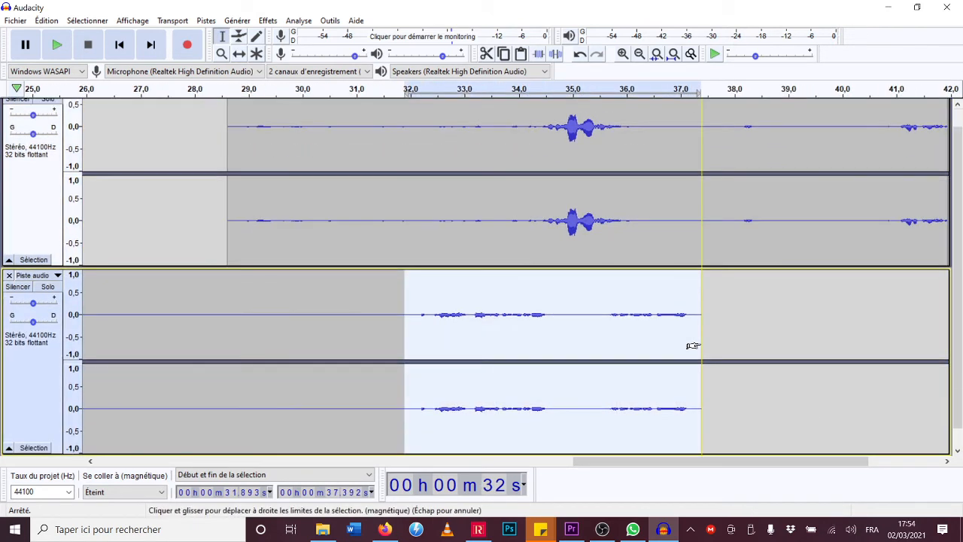
key("Delete")
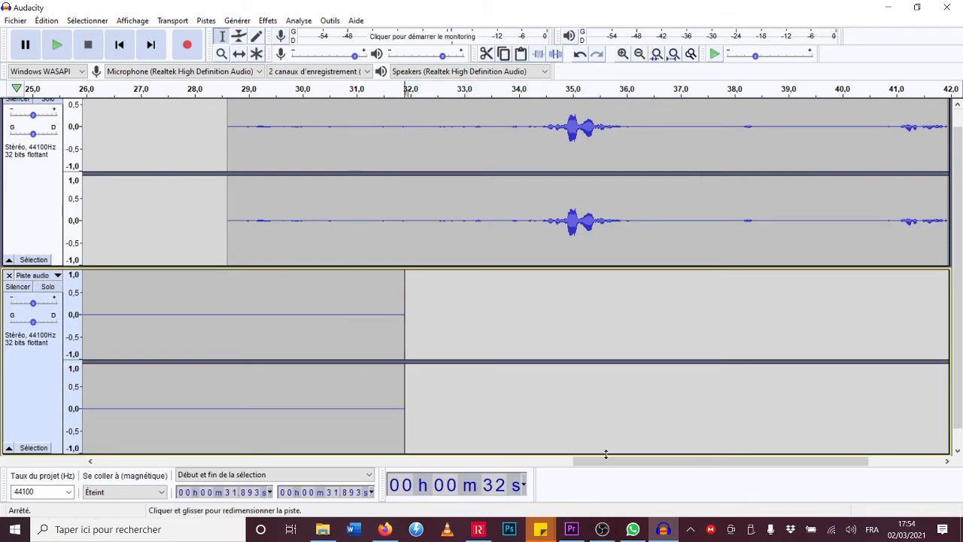
- Play the project briefly from about 16.6 s, and place the cursor at about 17 s in the first track's gap
left_click_drag(608, 461, 390, 461)
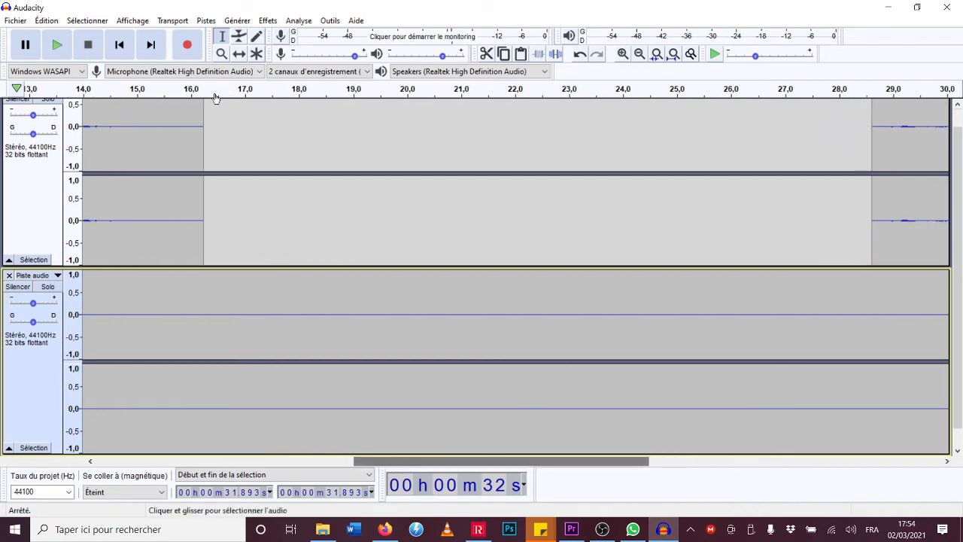
left_click(226, 94)
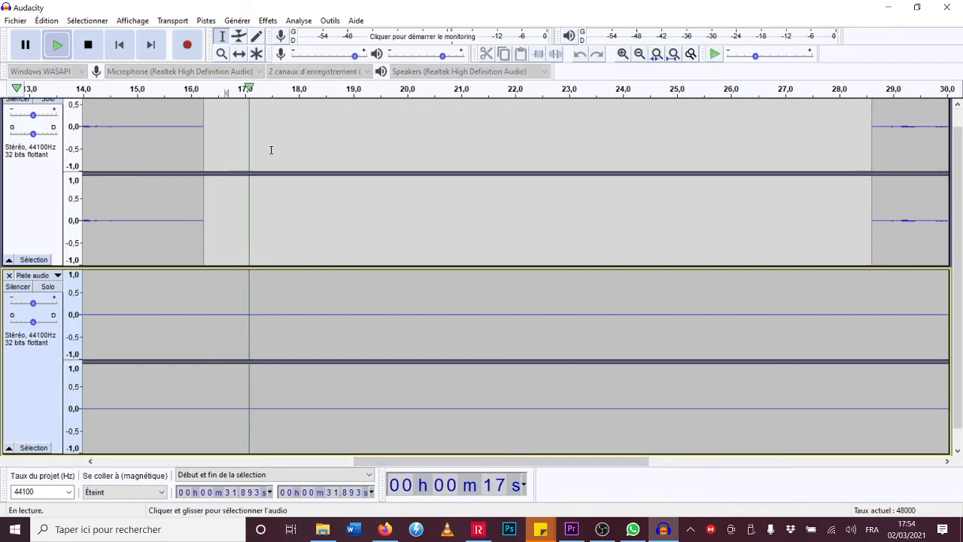
key("space")
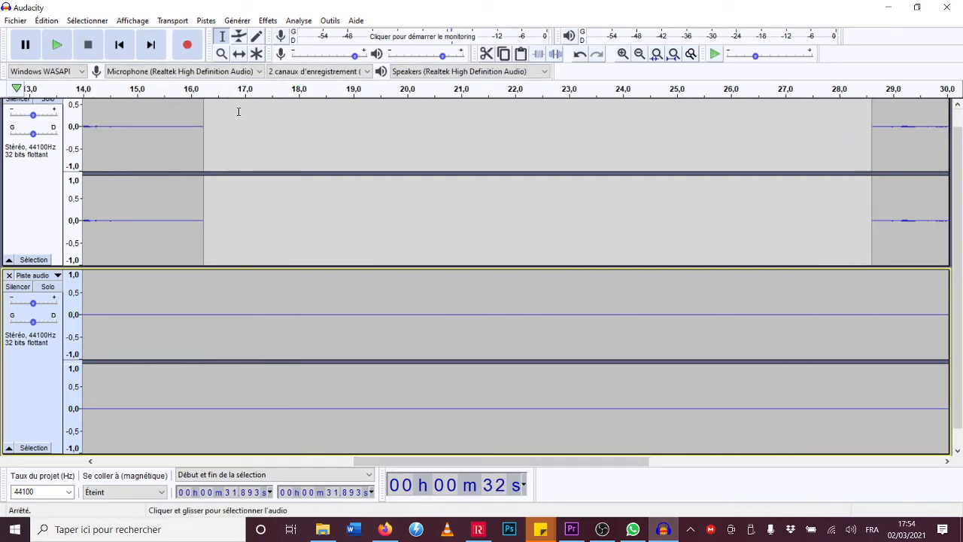
left_click(241, 116)
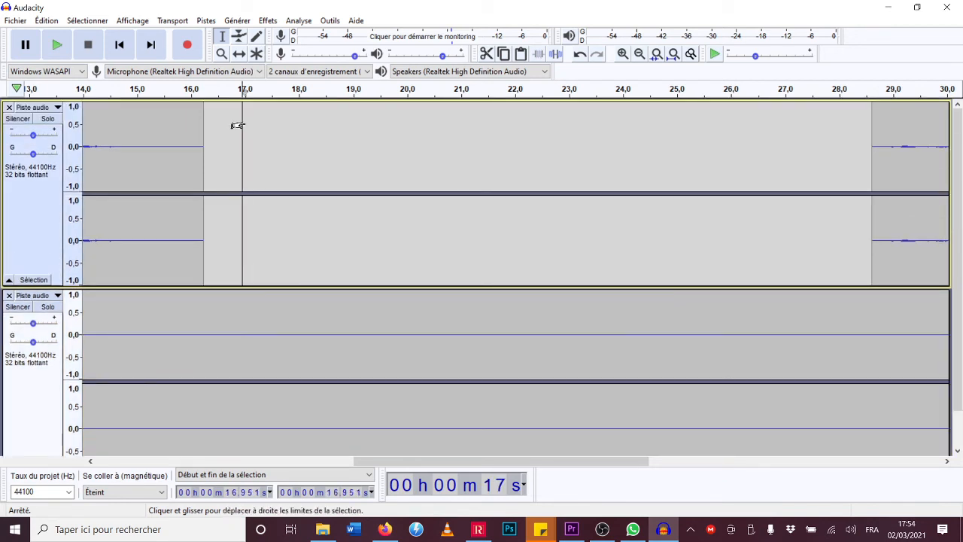
- Paste the copied audio at about 17 s in the first track's gap and shift it earlier against the first clip, at about 16.2 s
key("ctrl+v")
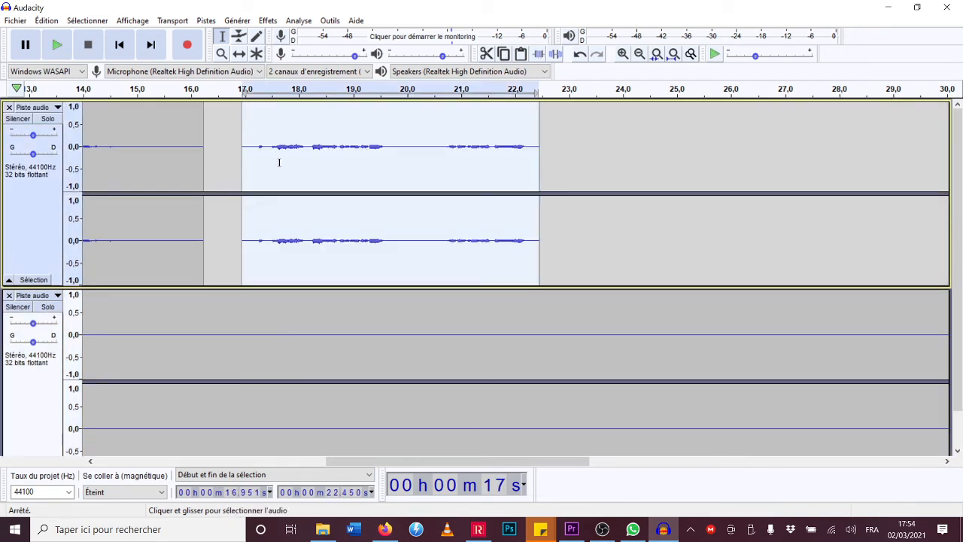
left_click(238, 54)
left_click_drag(301, 125, 259, 124)
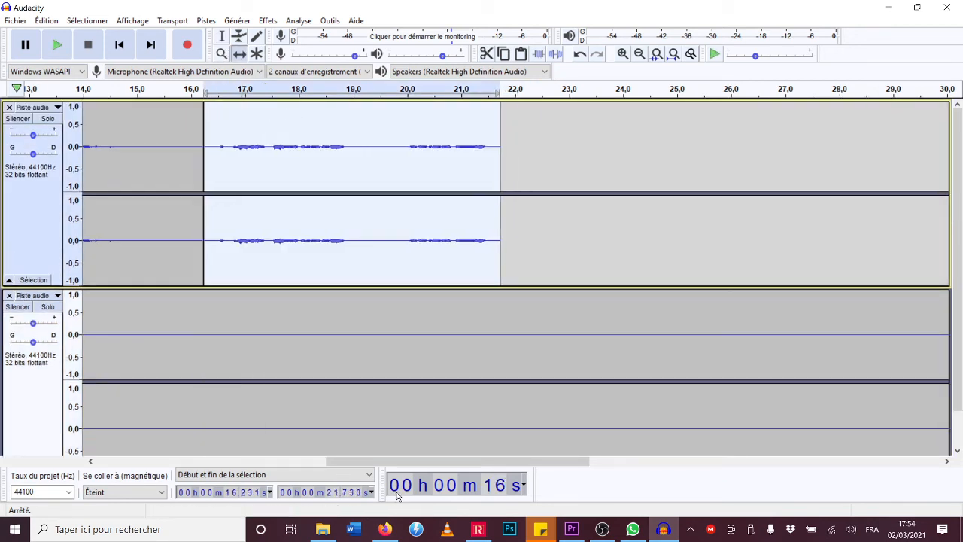
- Shift the first track's last clip earlier so it starts at about 21.7 s, directly against the pasted clip's end
left_click_drag(410, 461, 534, 461)
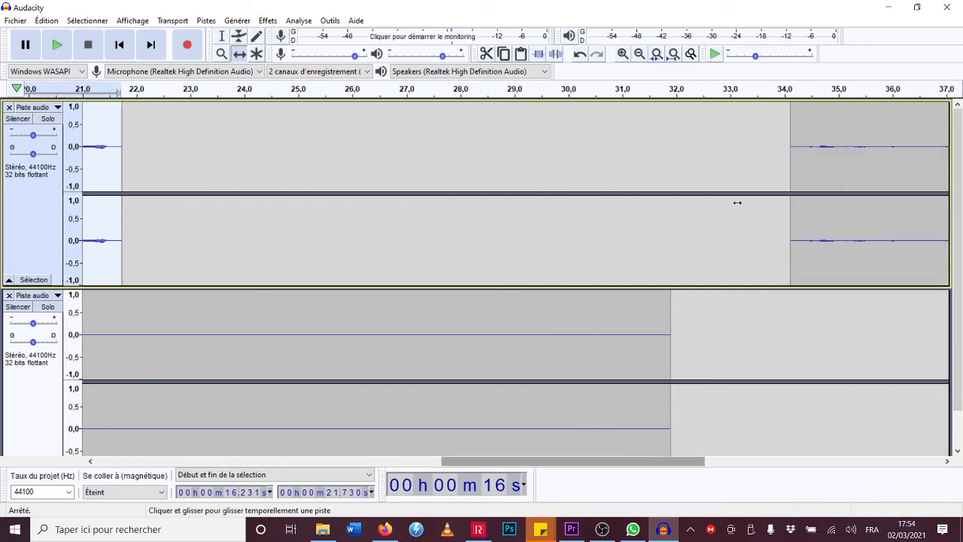
left_click_drag(801, 169, 130, 207)
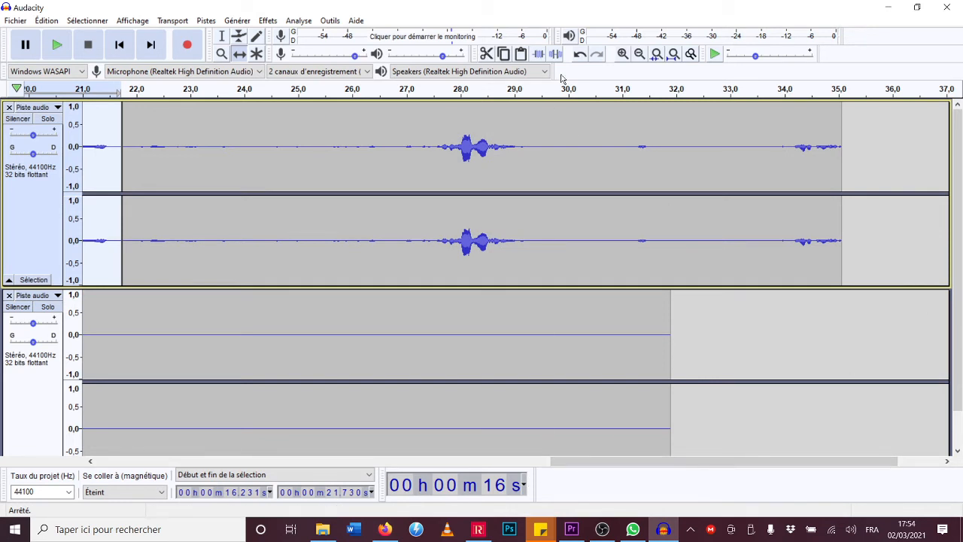
left_click_drag(722, 459, 522, 447)
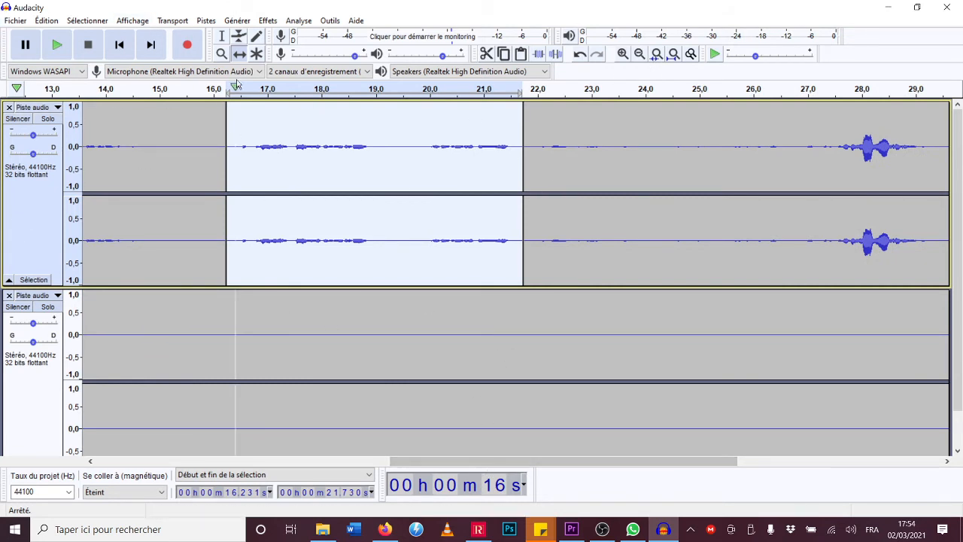
- Save the project under the name test on the desktop (Bureau) as an Audacity project
left_click(17, 18)
mouse_move(37, 98)
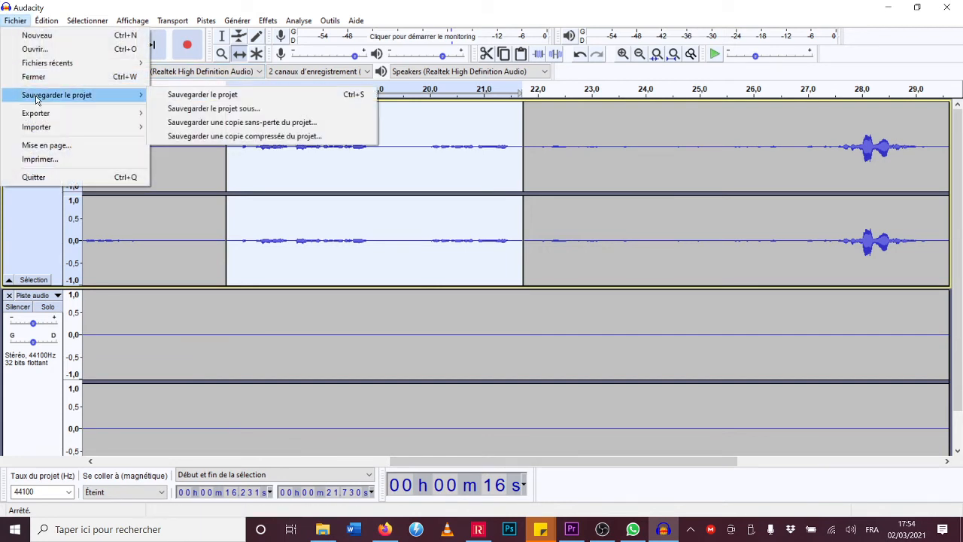
left_click(194, 110)
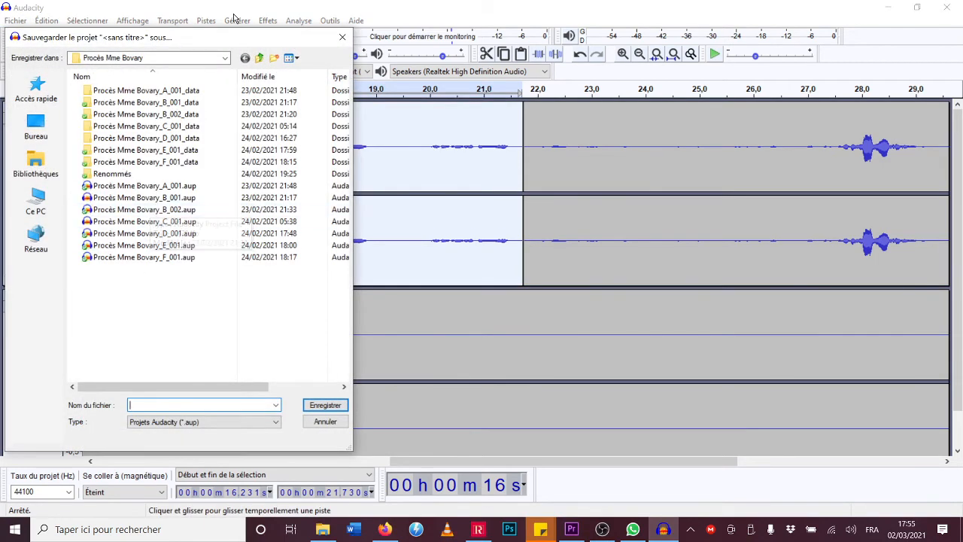
left_click(260, 59)
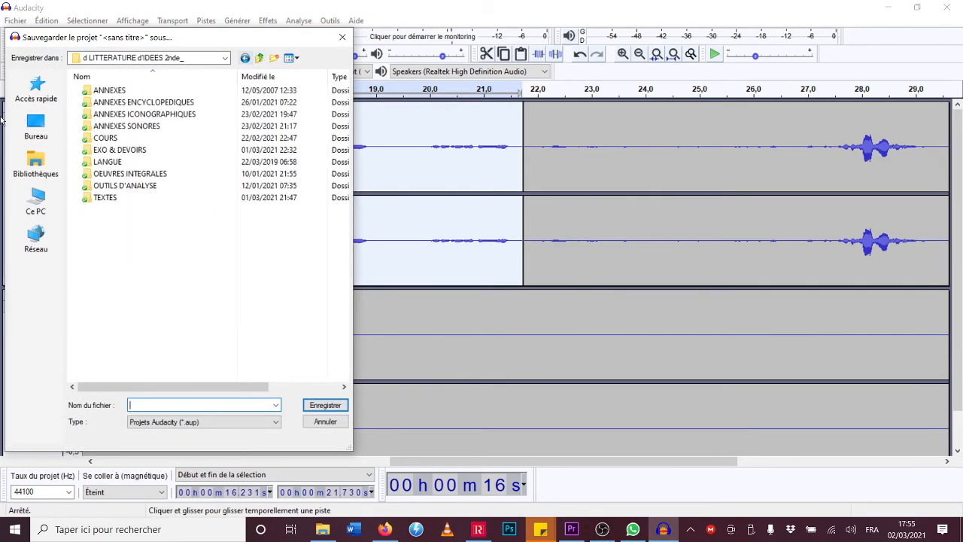
left_click(35, 127)
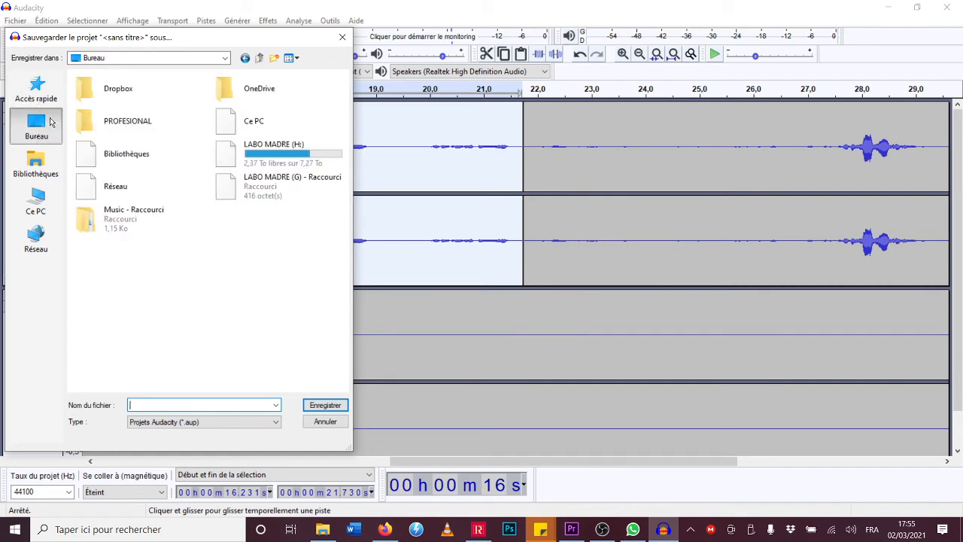
type("l")
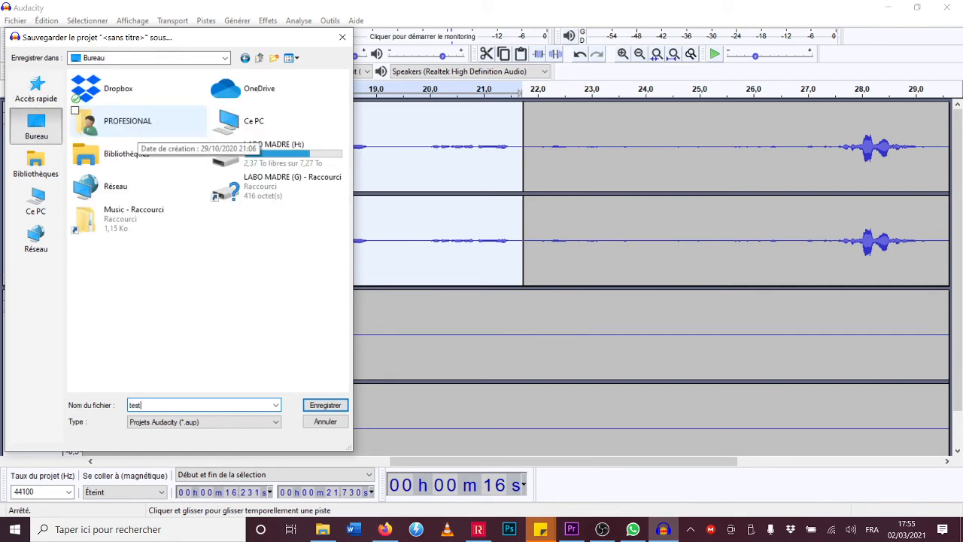
left_click(325, 406)
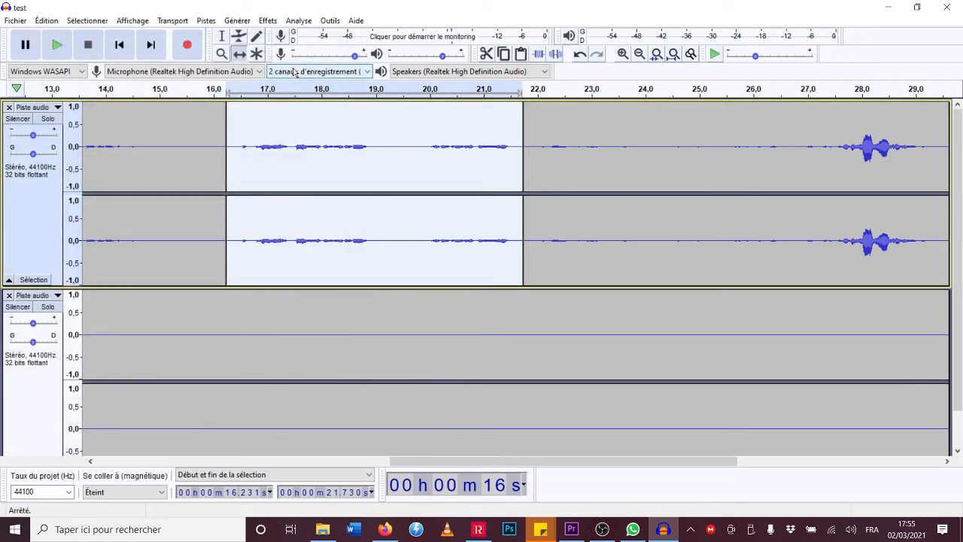
left_click(22, 25)
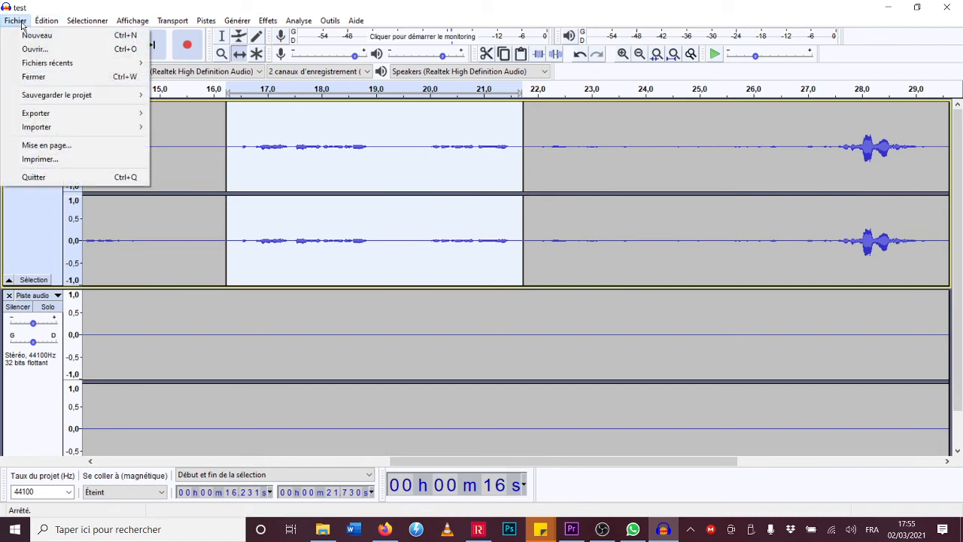
mouse_move(44, 114)
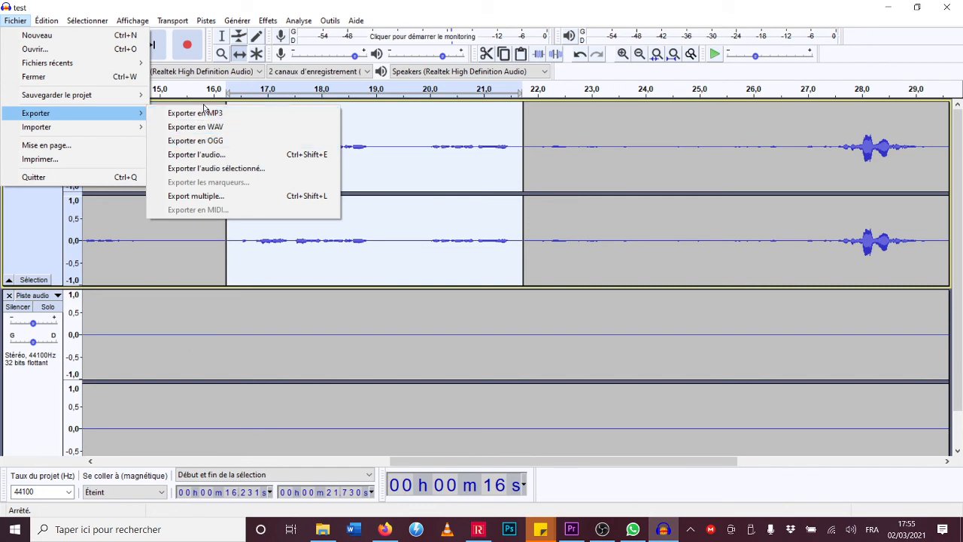
left_click(485, 458)
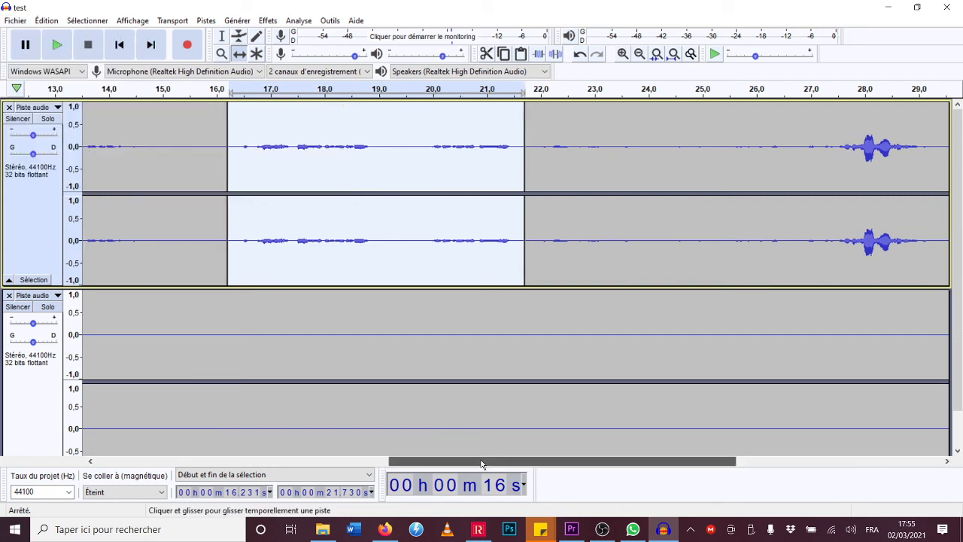
- Select about 2.7 s to 5.2 s on the silent second track with the Selection tool, and remove that whole track
left_click_drag(485, 458, 215, 460)
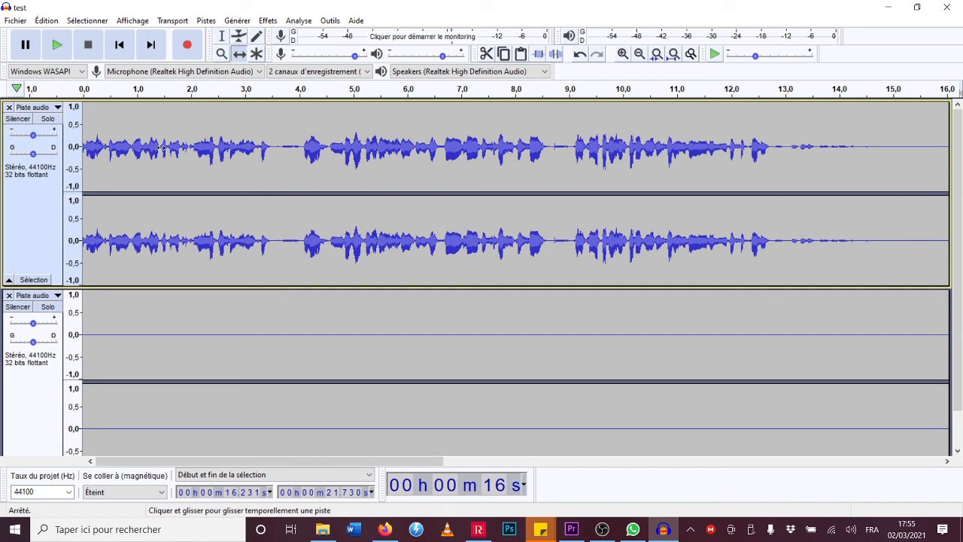
left_click(224, 43)
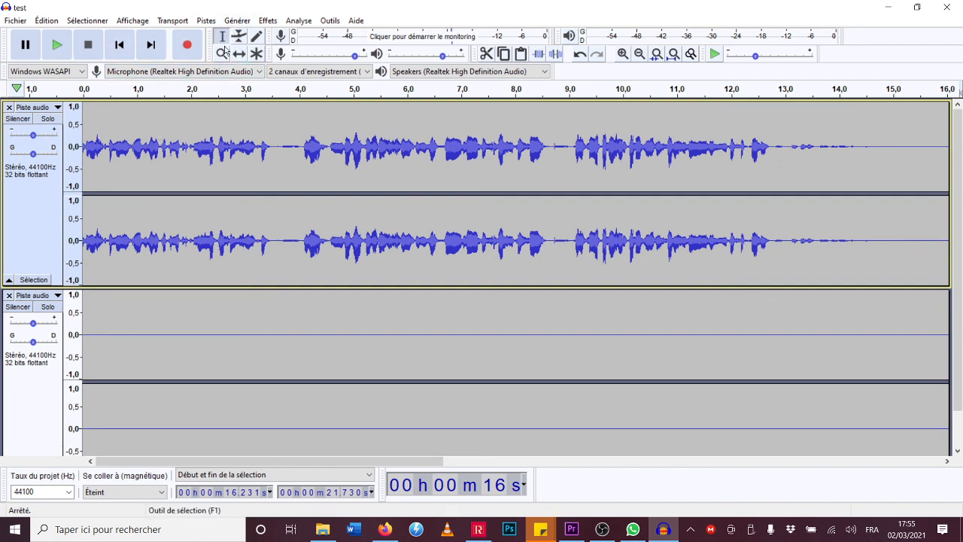
left_click(227, 150)
left_click_drag(227, 151, 299, 155)
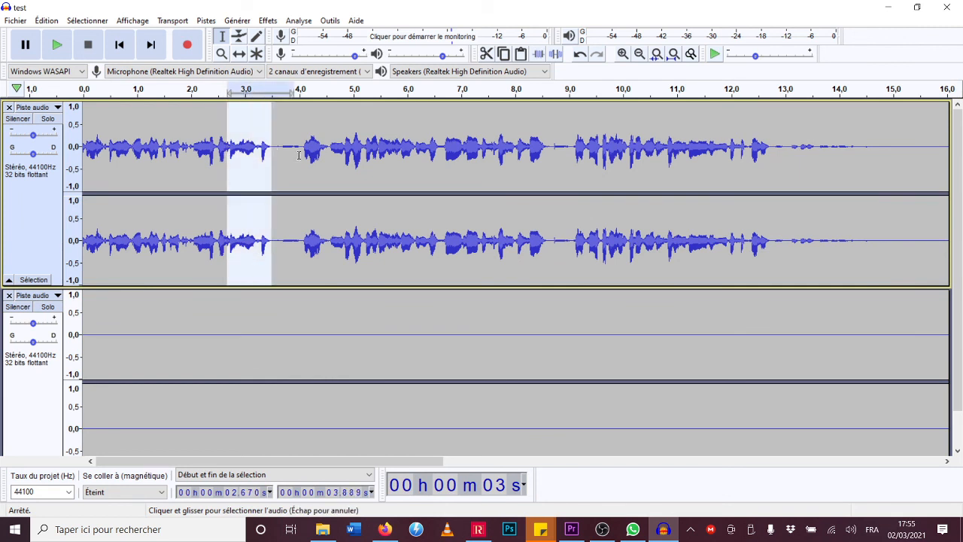
left_click_drag(228, 336, 366, 337)
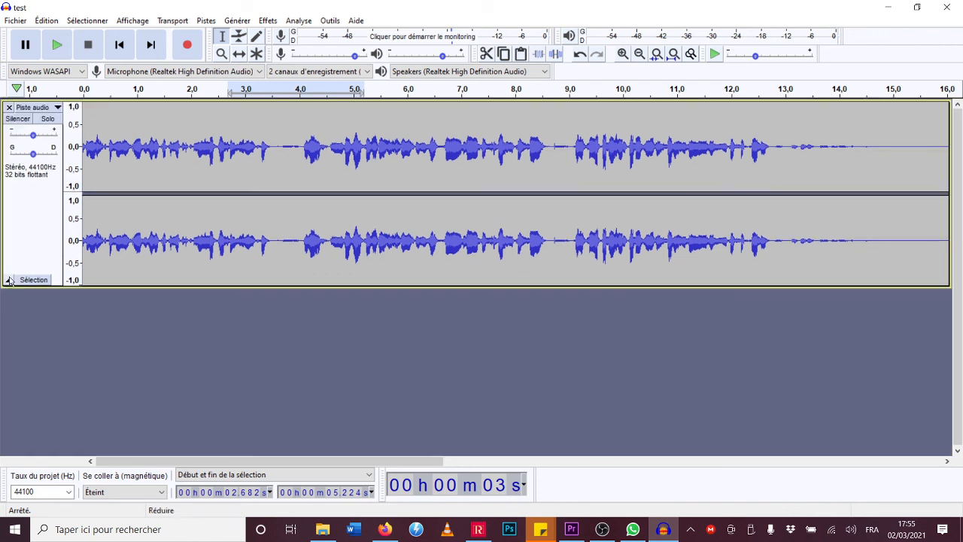
left_click(9, 276)
- Check the joined clips along the remaining track and open the audio export format choices
left_click_drag(308, 462, 495, 467)
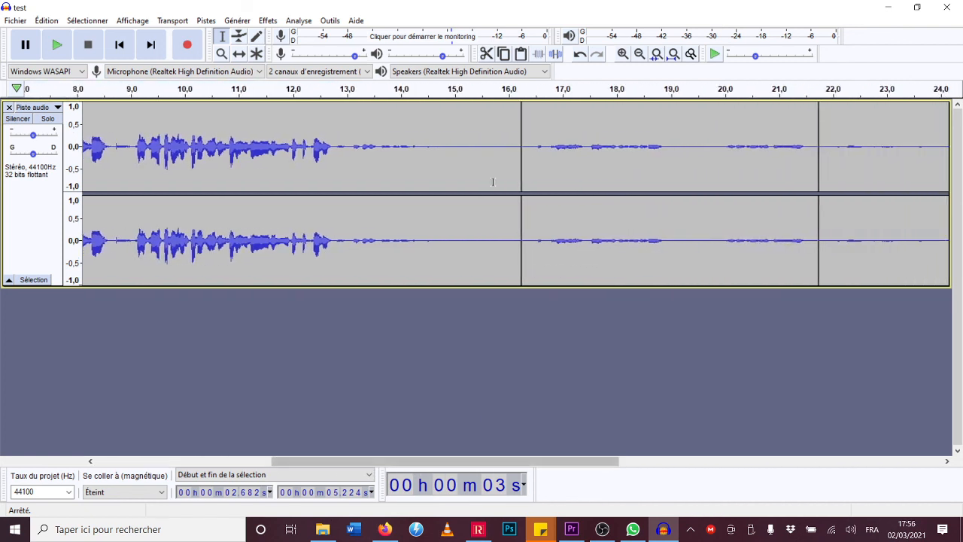
left_click_drag(427, 472, 509, 471)
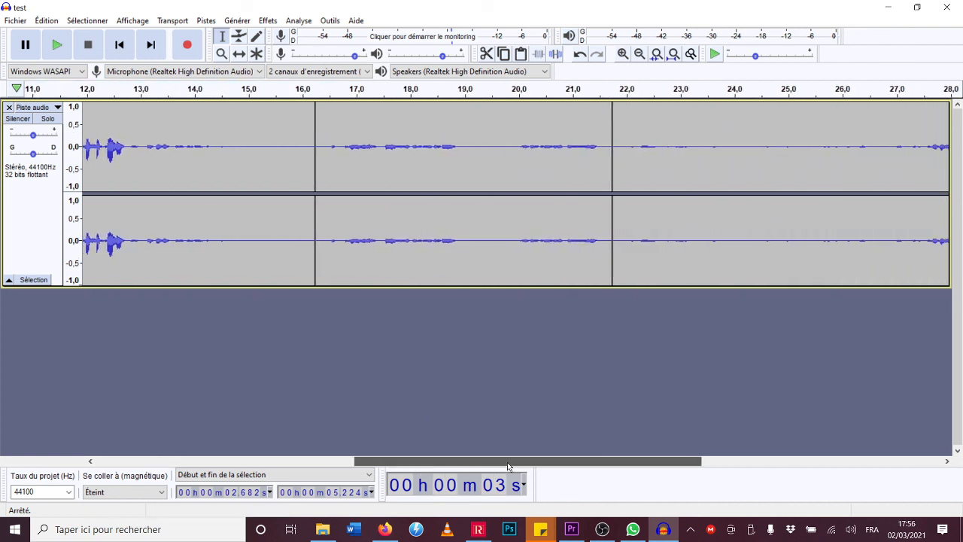
left_click(15, 20)
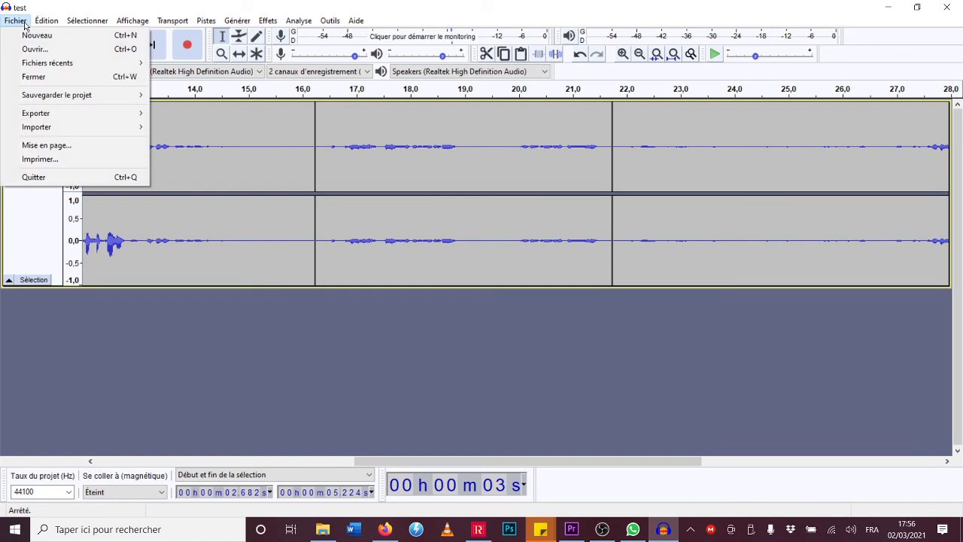
mouse_move(93, 115)
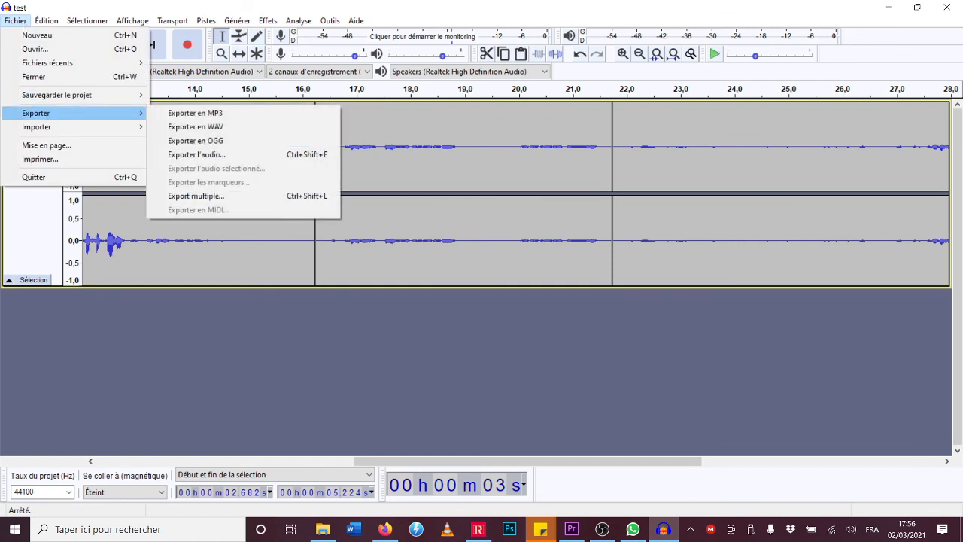